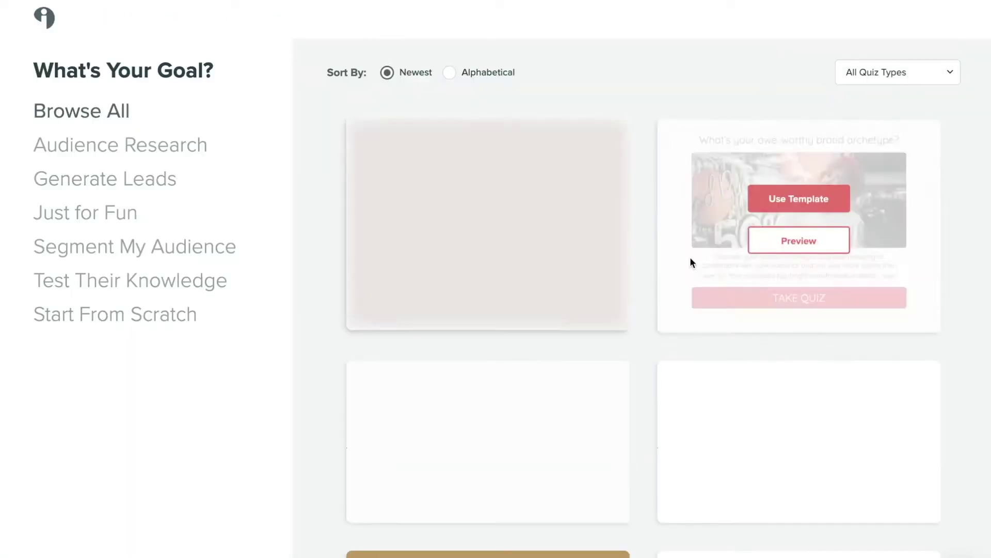
Start a new quiz from the "What's your awe-worthy brand archetype?" template.
click(760, 199)
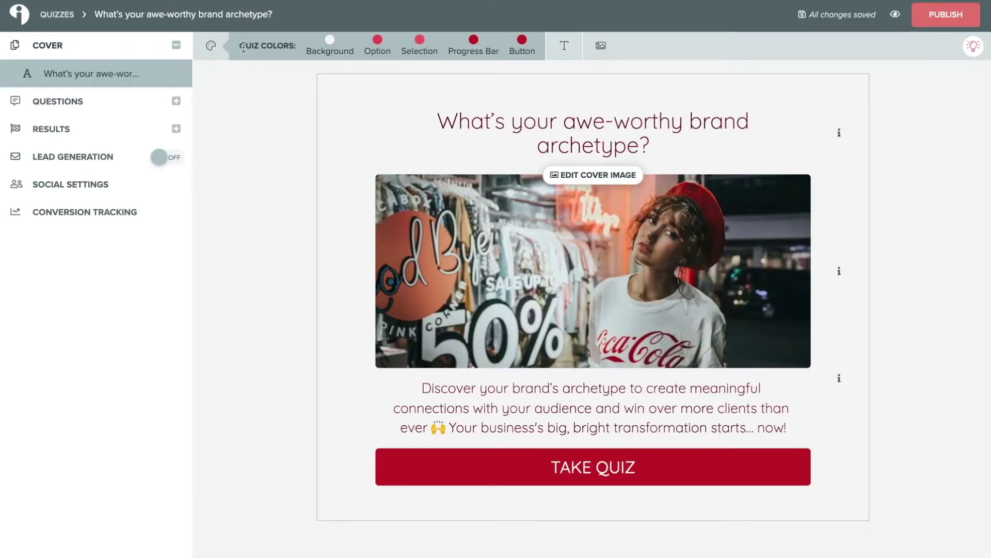
Set the quiz's option color to gray.
click(330, 41)
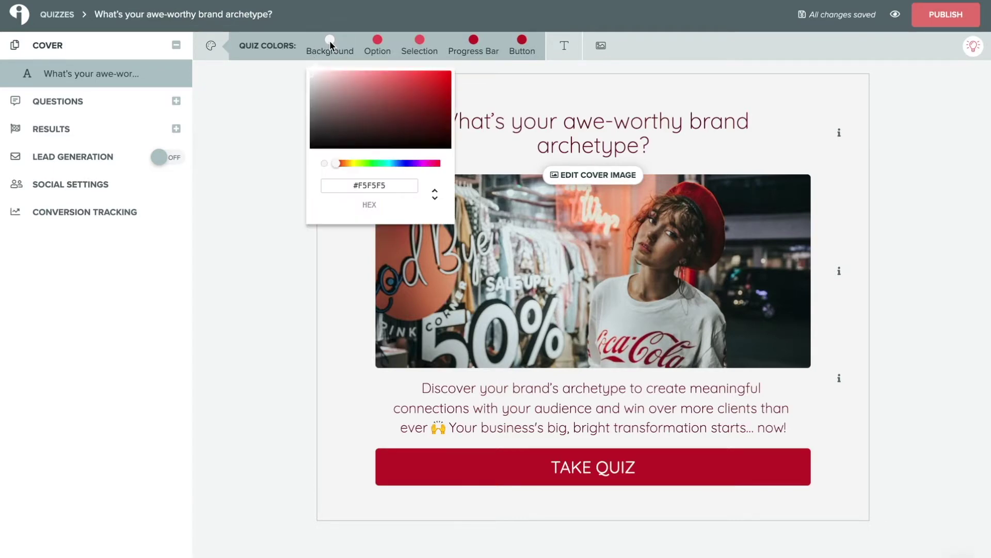
click(378, 39)
click(379, 40)
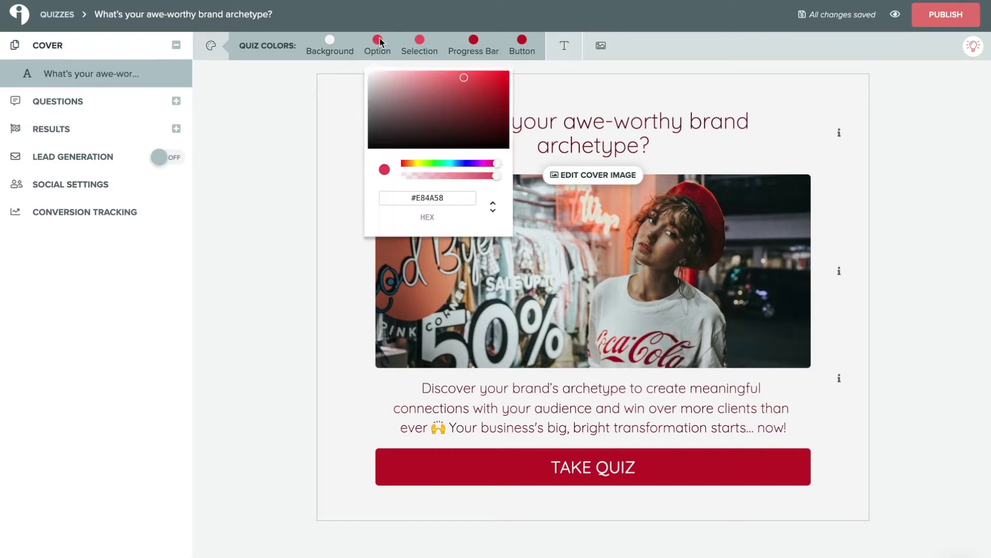
click(391, 121)
click(415, 128)
click(391, 214)
click(349, 104)
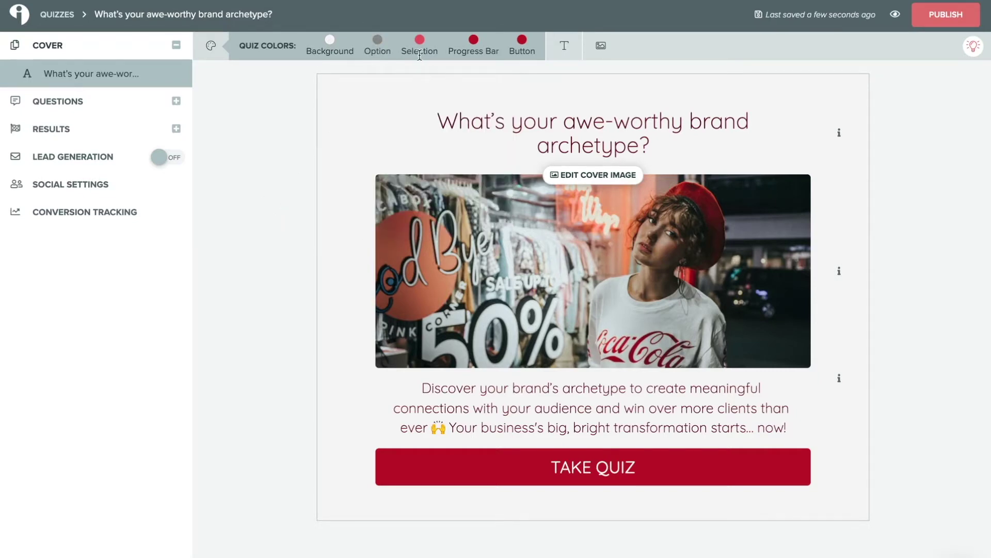
Set the quiz background color to white (#FFFFFF) and switch the color value display to RGB.
click(329, 40)
drag(319, 87, 292, 62)
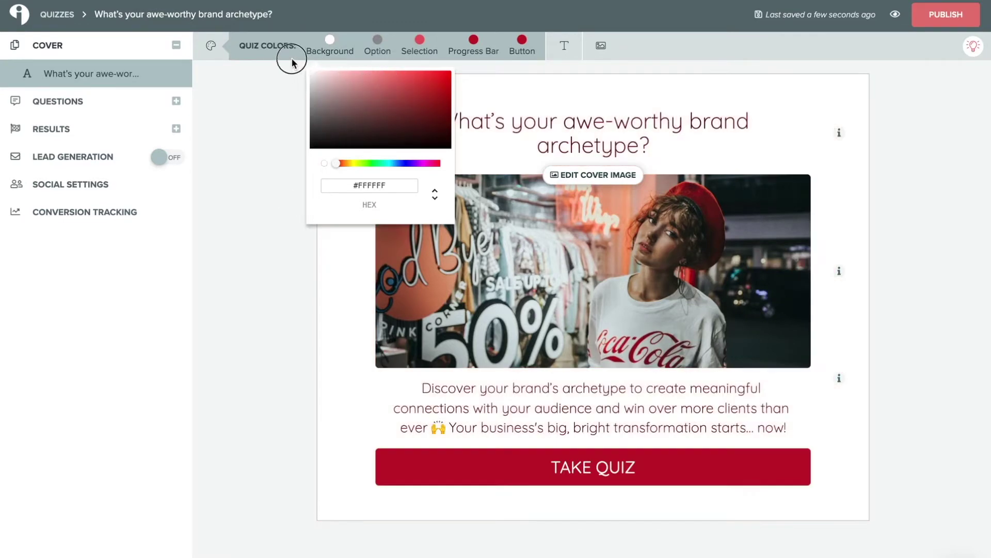
click(364, 186)
click(437, 195)
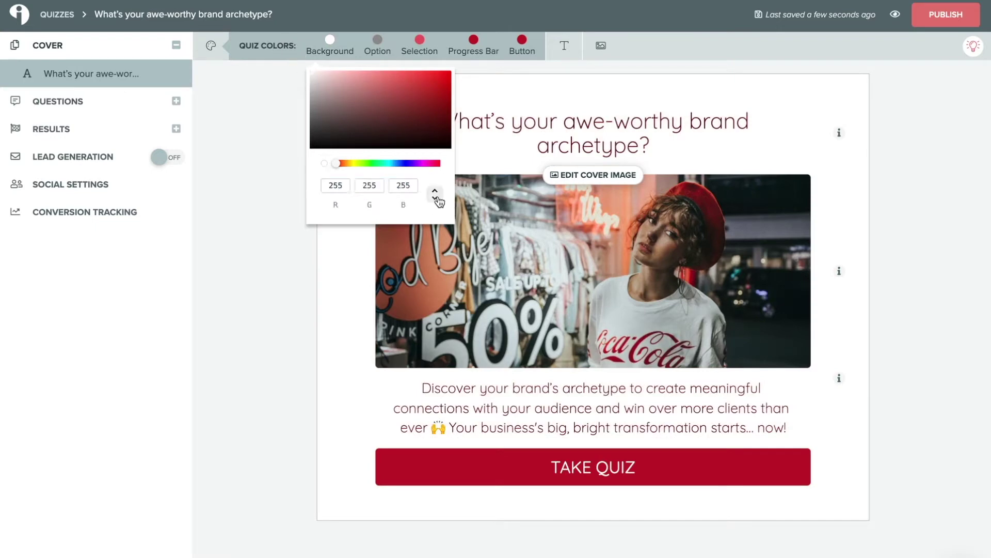
click(410, 185)
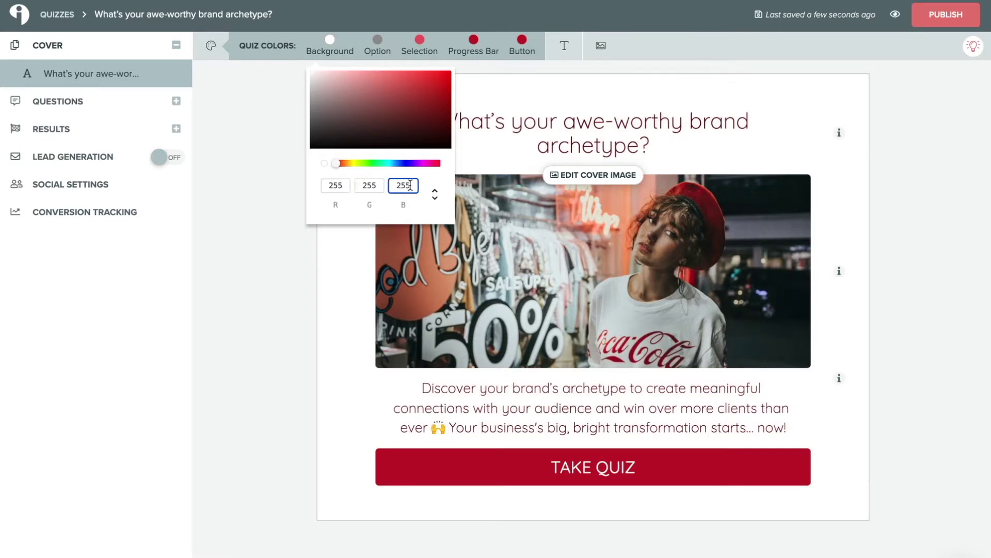
click(283, 178)
Set the quiz's option color to light pink and its selection color to a muted gray.
click(382, 45)
drag(391, 138, 417, 64)
click(420, 41)
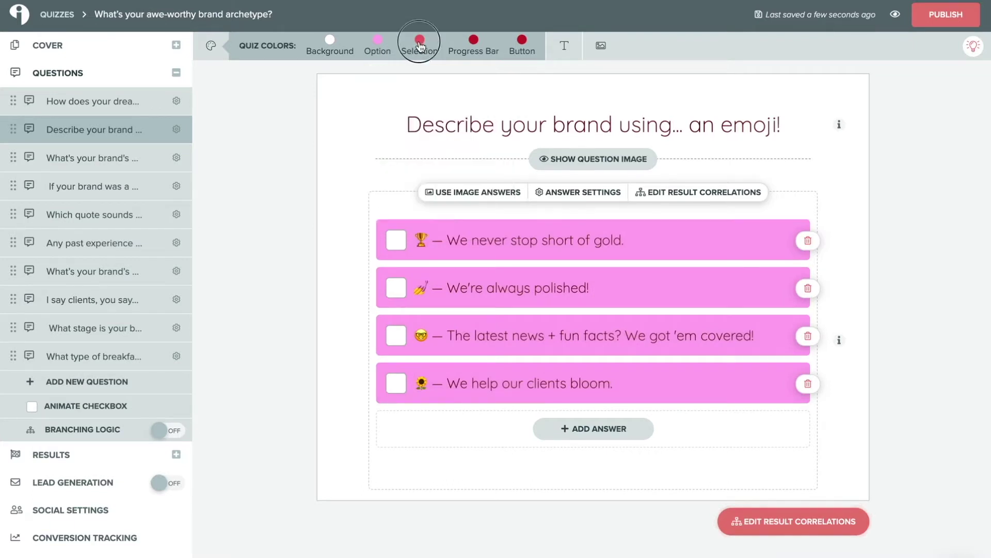
Set the progress bar and button colors to black (#000000) and return to the quiz cover.
click(474, 40)
click(101, 364)
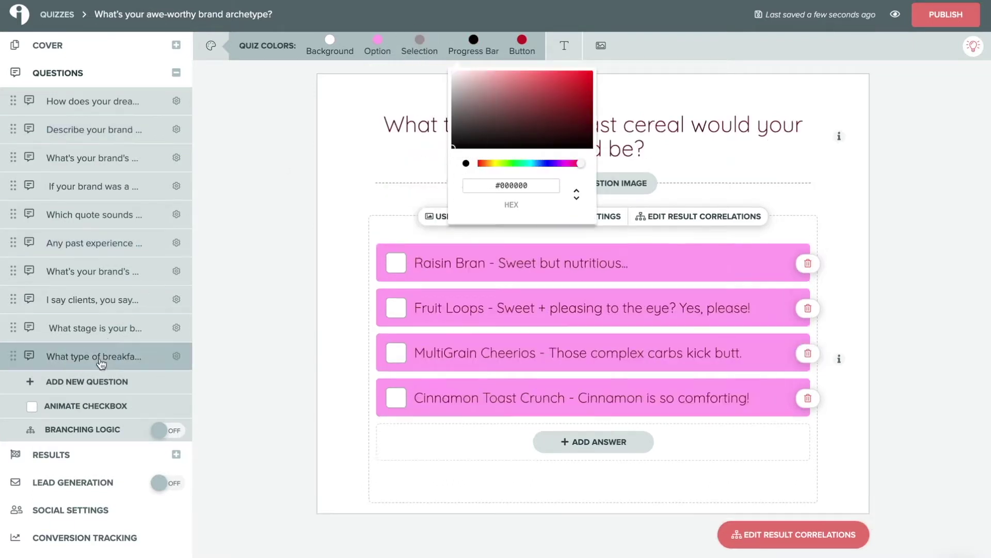
click(525, 34)
click(526, 34)
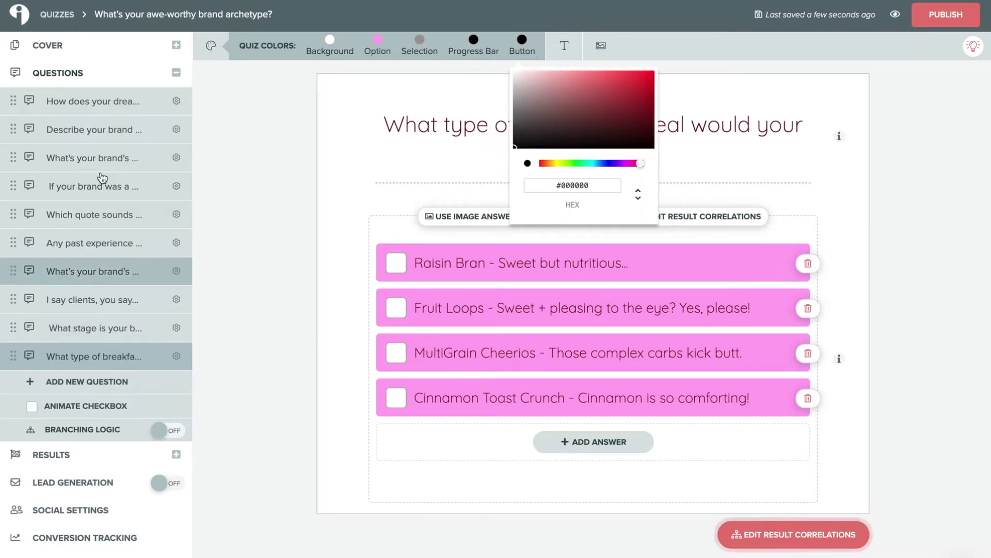
click(47, 45)
click(522, 41)
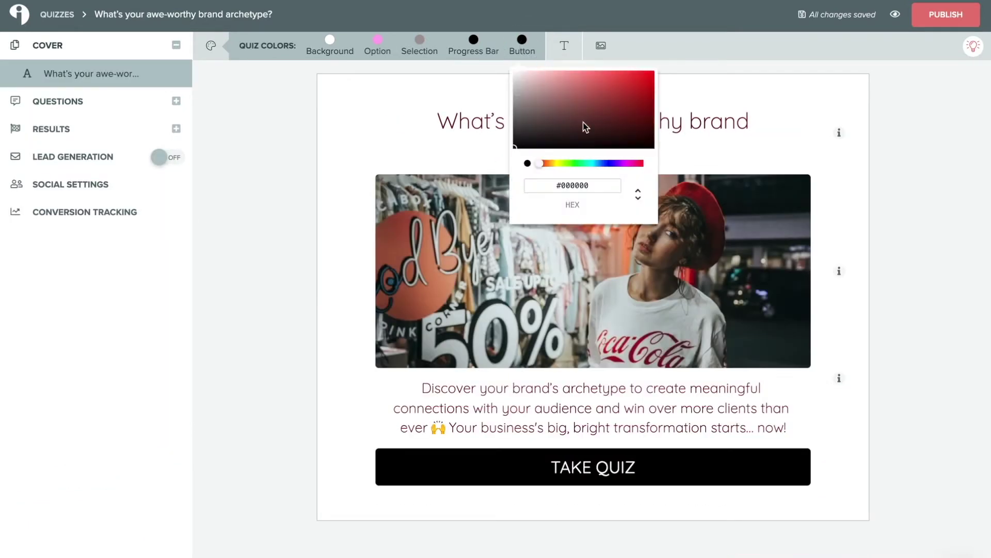
click(272, 255)
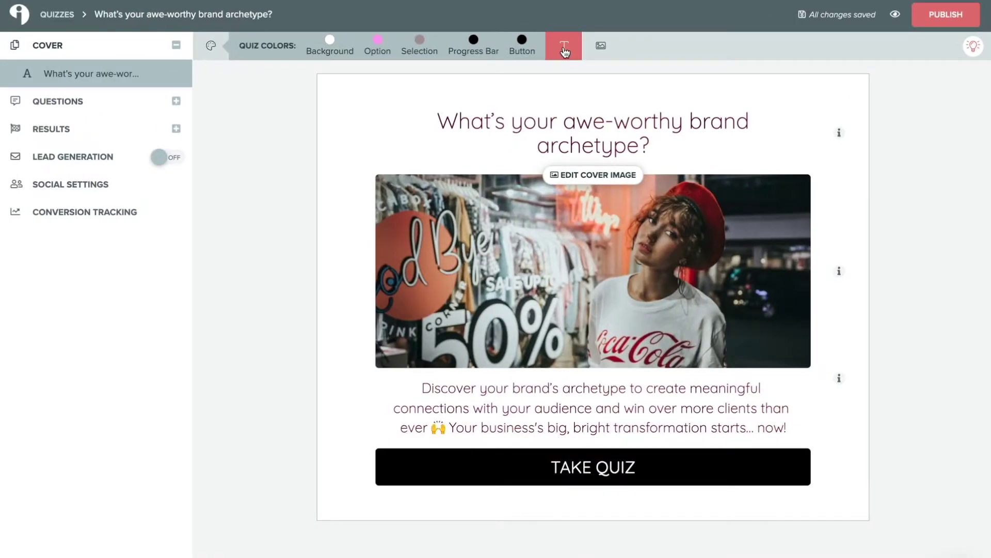
Open the font choices for the quiz text and browse the Google Fonts.
click(564, 47)
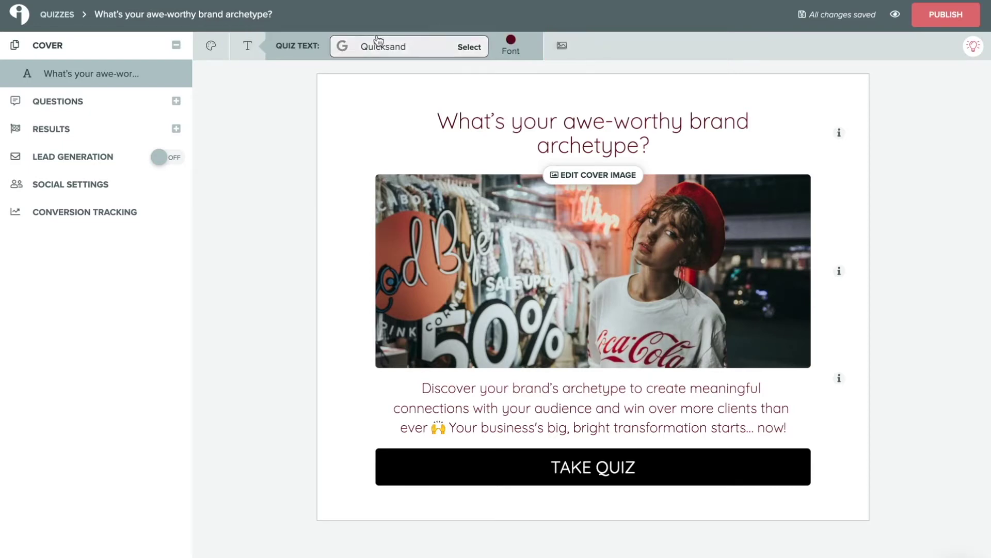
drag(272, 47, 323, 52)
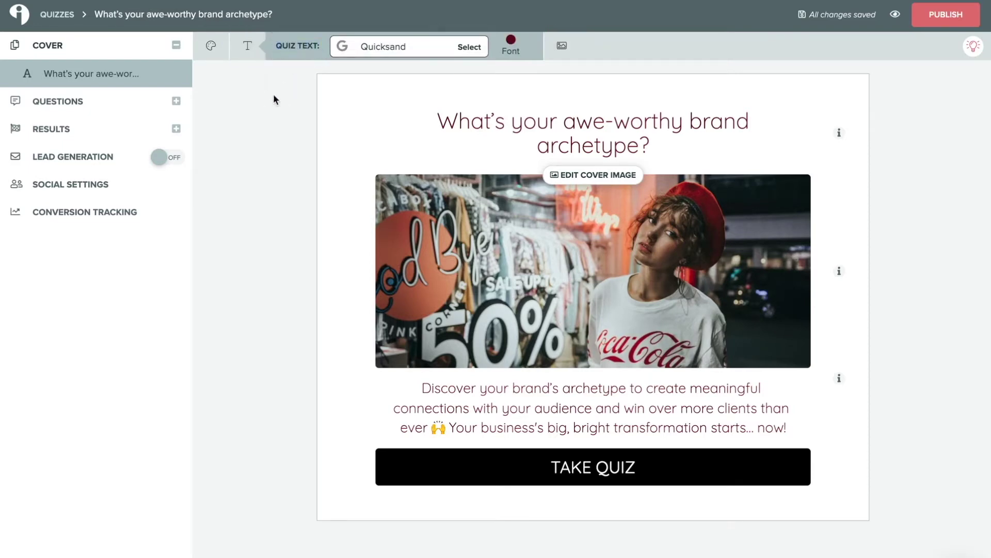
click(470, 48)
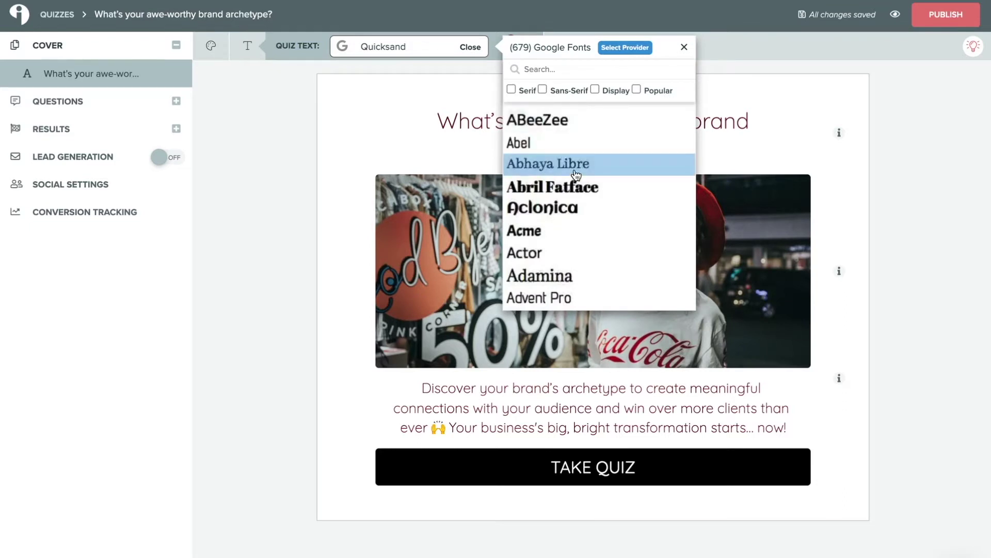
scroll(572, 174, down, 3)
scroll(577, 175, down, 10)
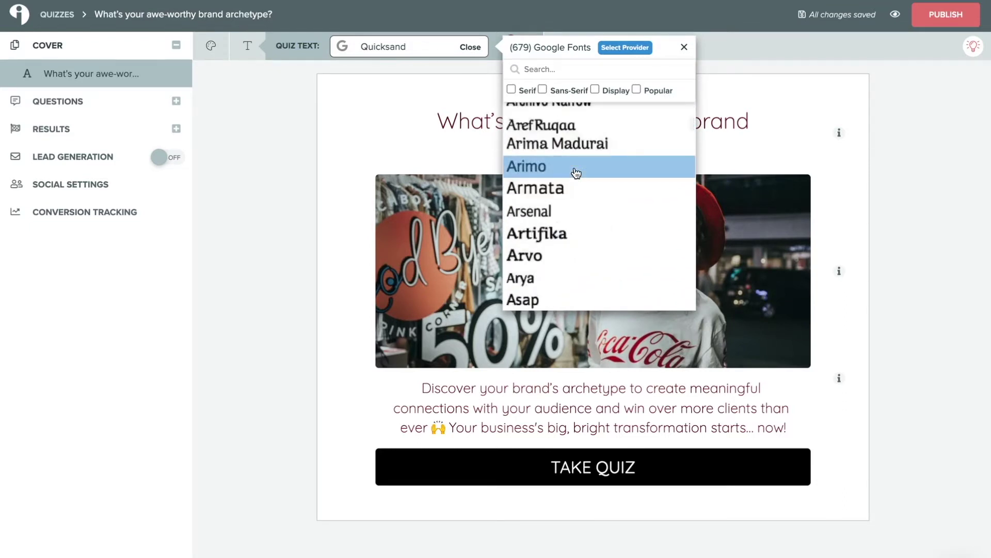
scroll(577, 176, down, 4)
scroll(565, 207, down, 6)
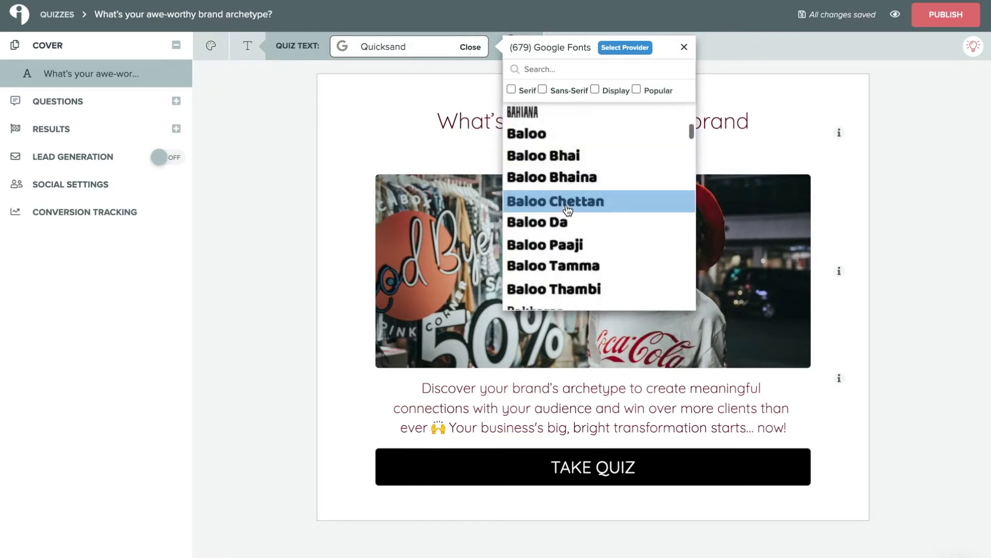
scroll(568, 210, up, 20)
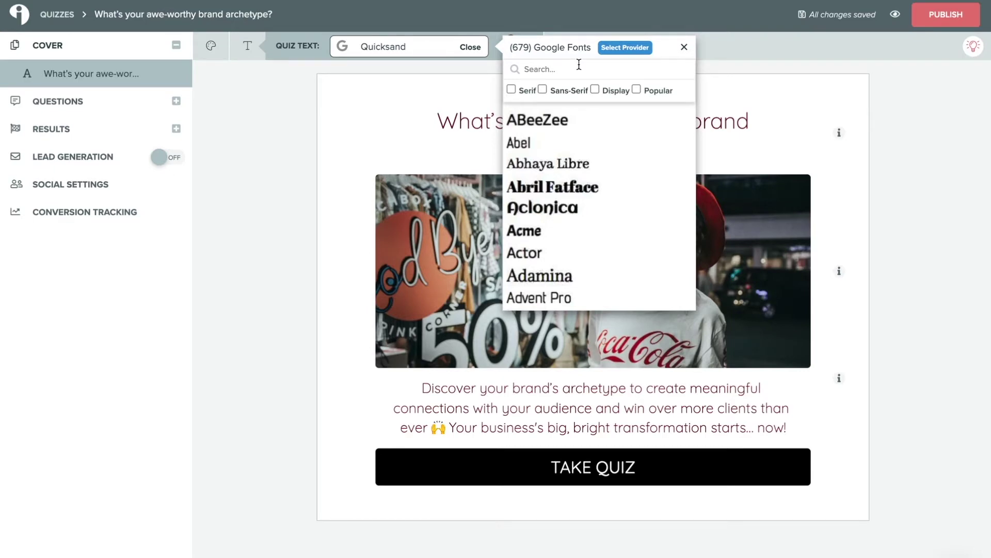
Search the fonts for "abel", apply Abel to the quiz text and clear the search.
click(579, 64)
text(abe)
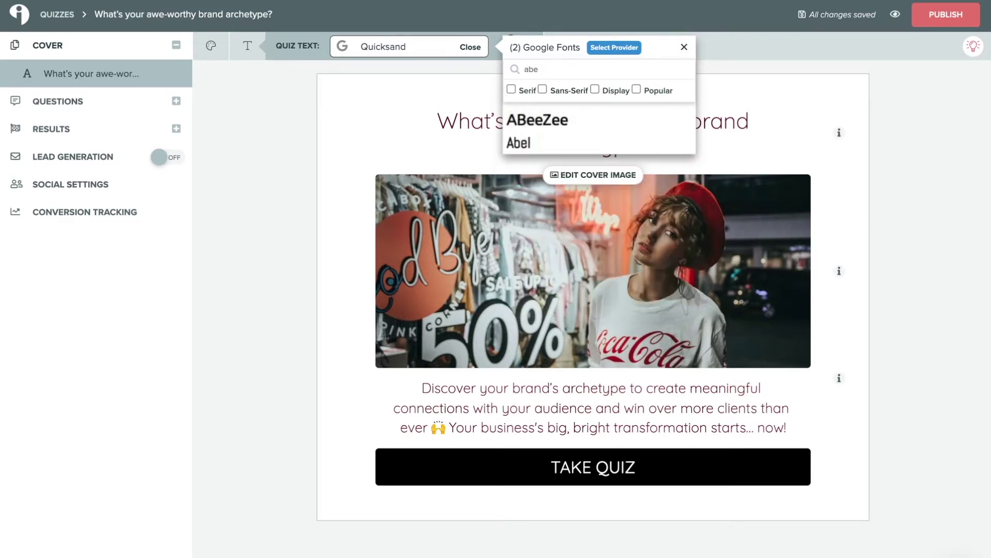
text(l)
click(537, 127)
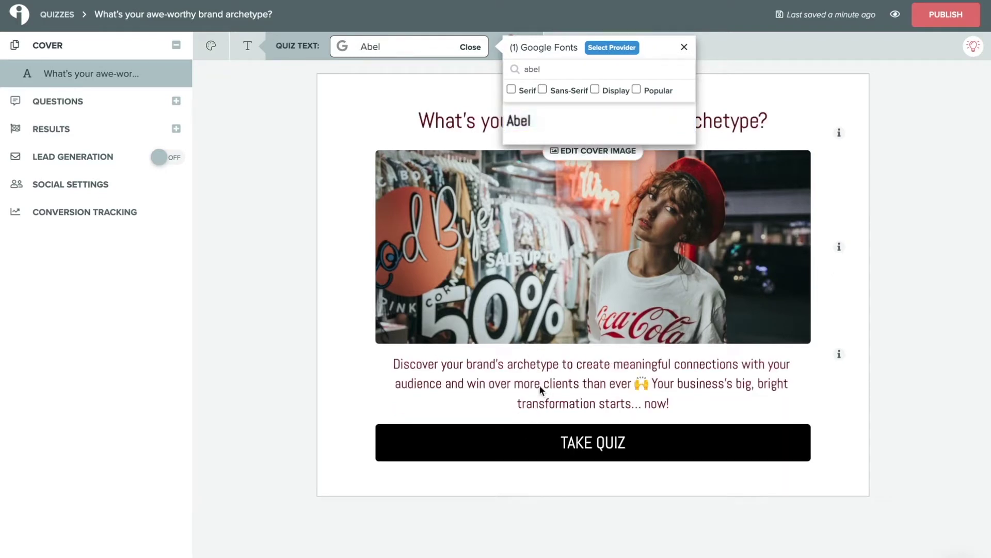
key(ctrl+a)
key(BackSpace)
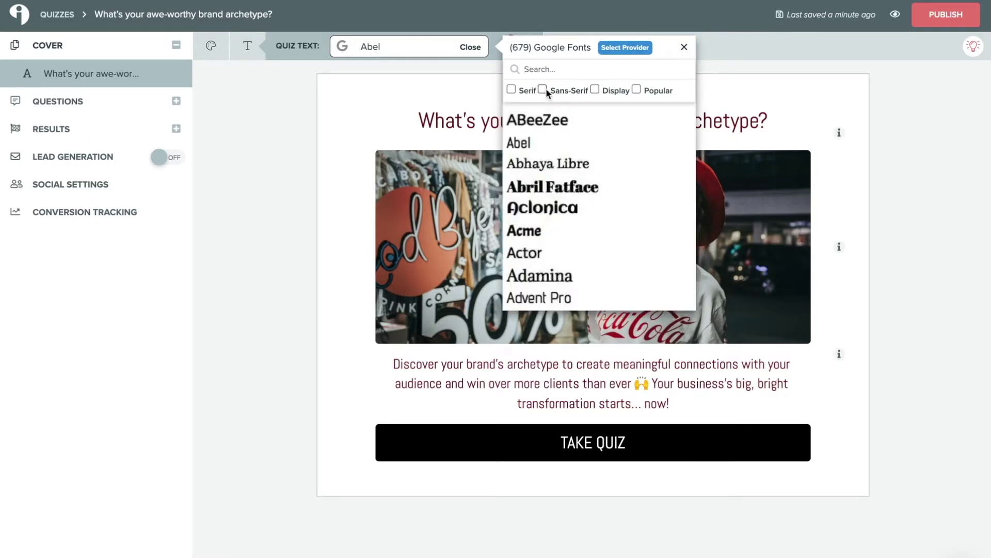
Filter the Google Fonts to Serif and browse the matching typefaces.
scroll(566, 239, down, 20)
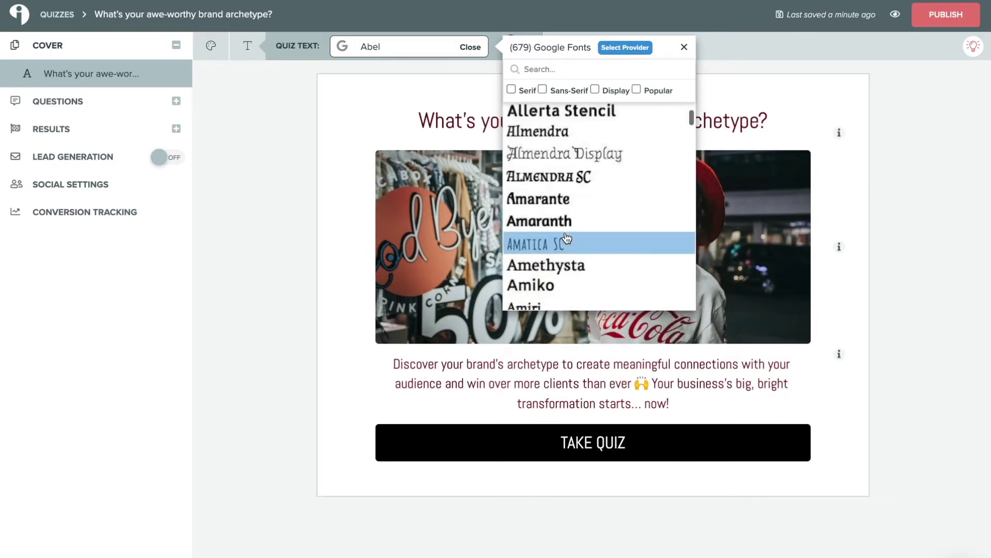
click(511, 89)
scroll(569, 137, up, 5)
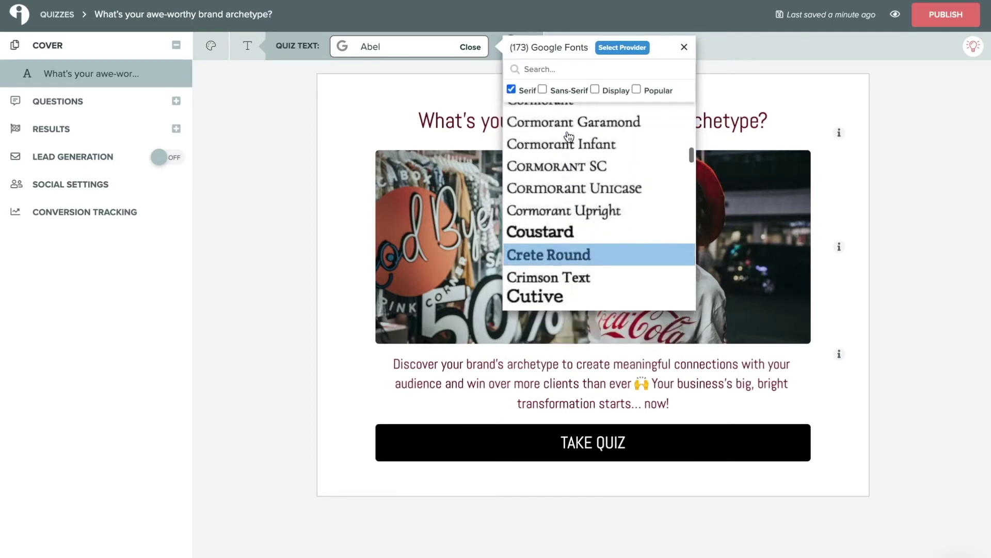
scroll(569, 136, up, 10)
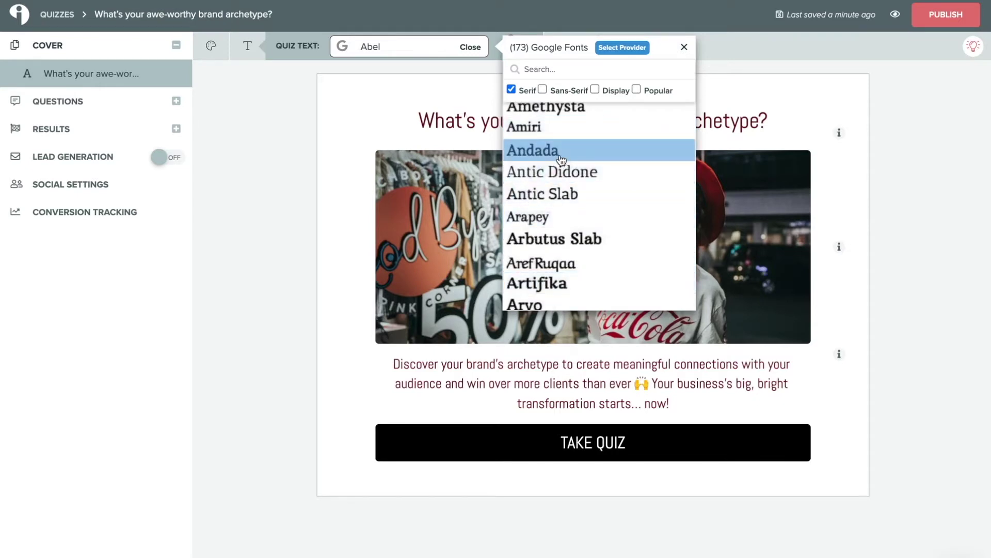
scroll(542, 150, down, 15)
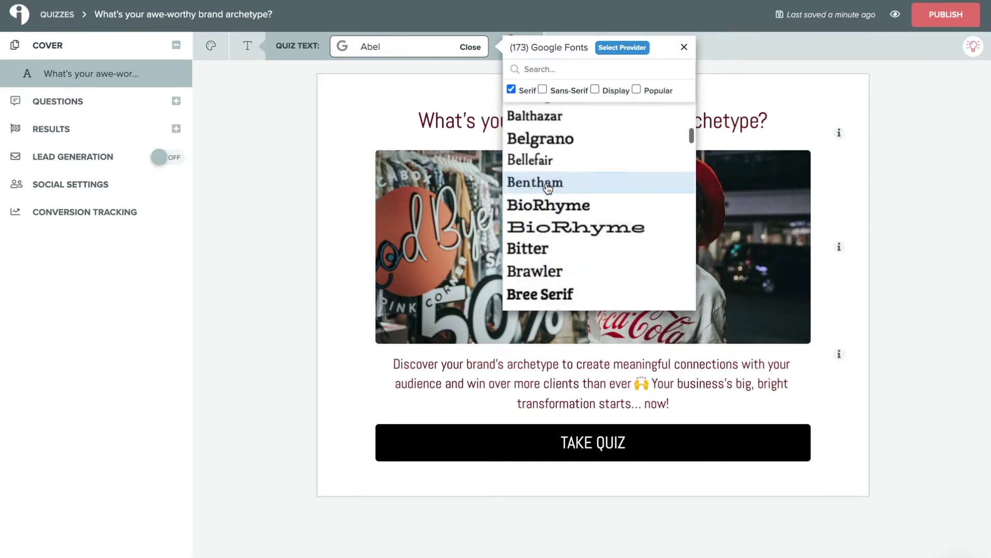
scroll(548, 187, down, 15)
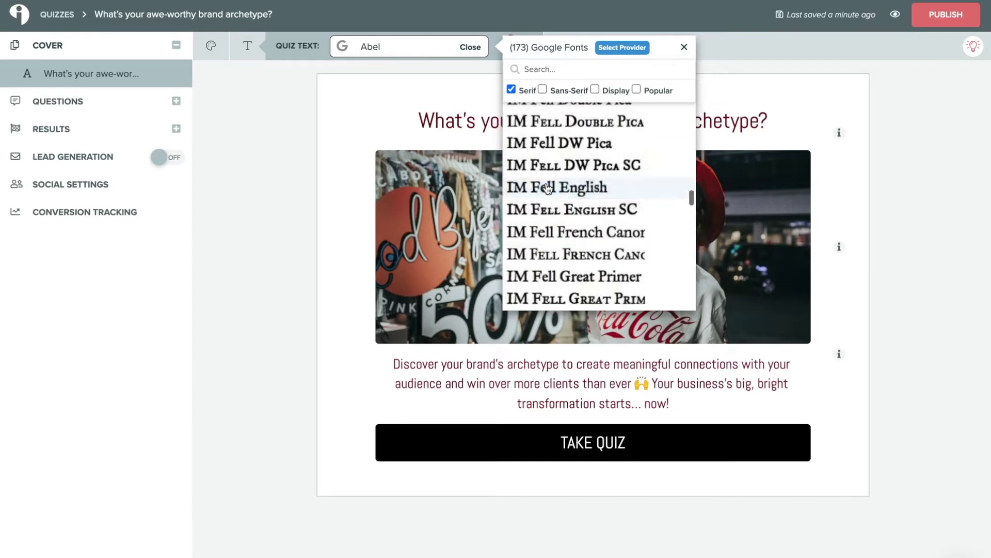
Filter the Google Fonts to Sans-Serif and apply Fira Sans to the quiz text.
click(542, 90)
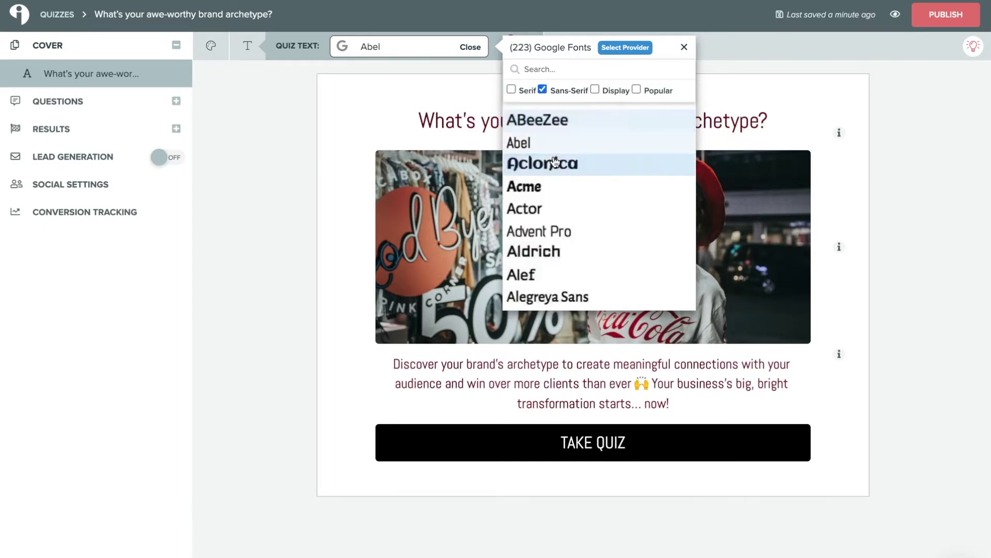
scroll(537, 233, down, 20)
scroll(532, 236, down, 15)
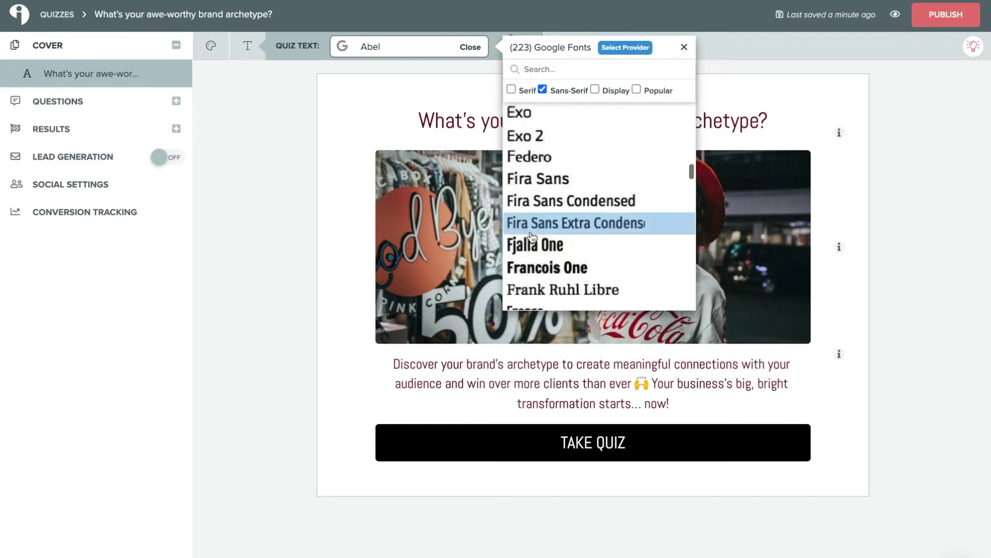
click(538, 178)
Filter the Google Fonts to Display, browse the typefaces and clear the filter.
click(595, 90)
scroll(585, 210, down, 8)
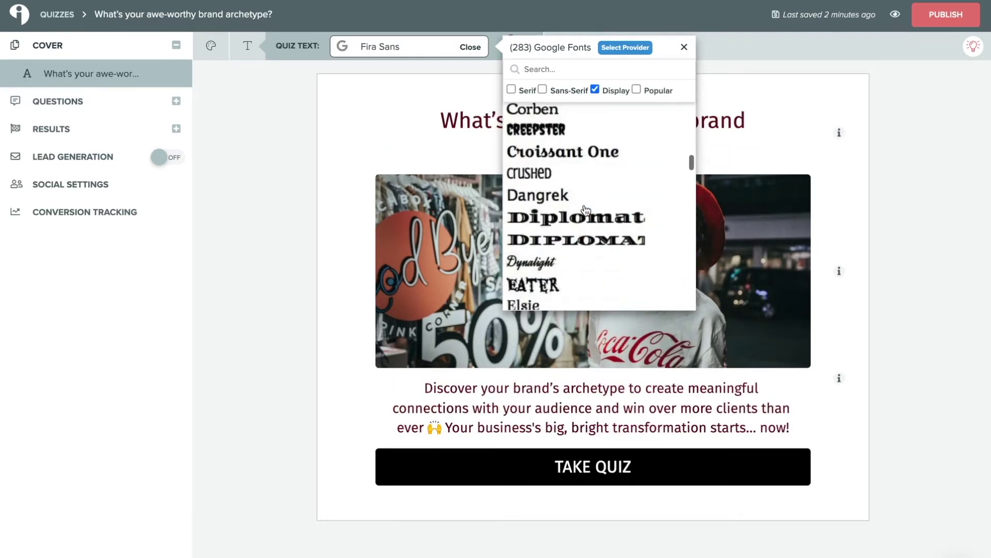
scroll(586, 210, down, 10)
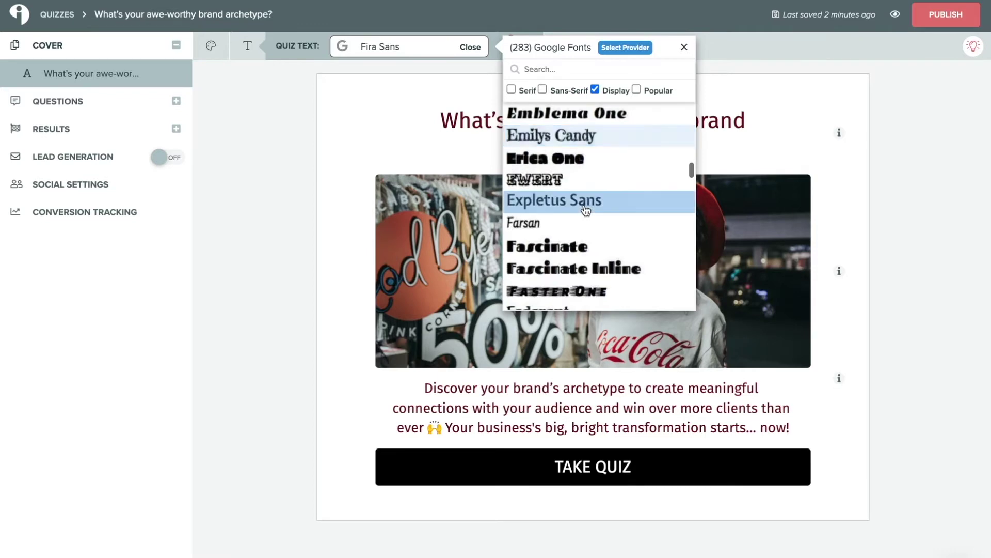
scroll(586, 210, down, 10)
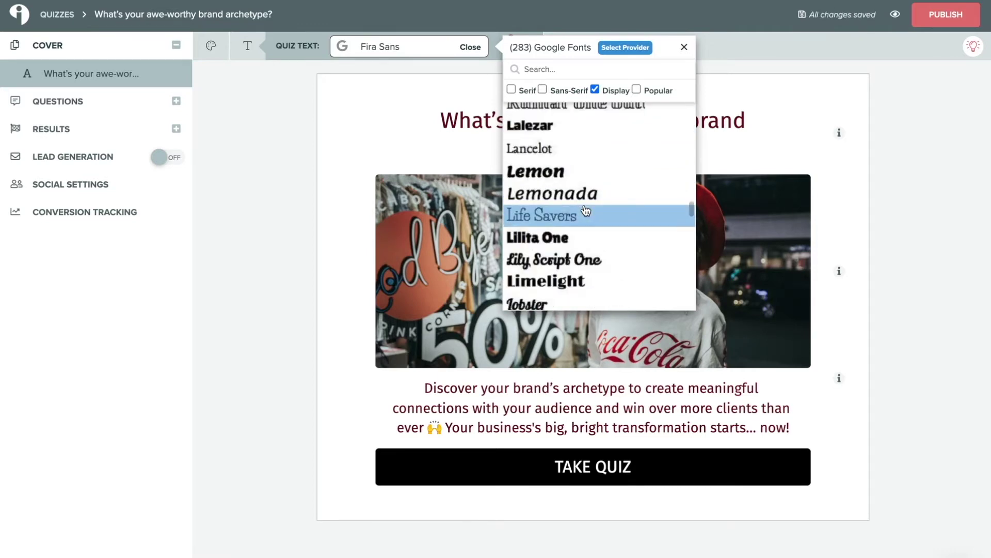
click(594, 88)
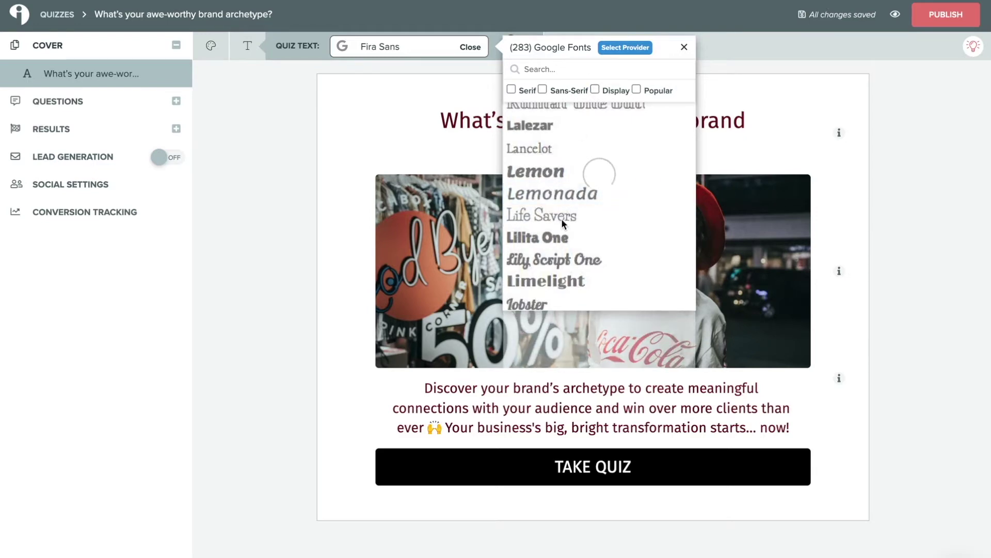
Filter the Google Fonts to Popular and apply Montserrat to the quiz text.
click(636, 89)
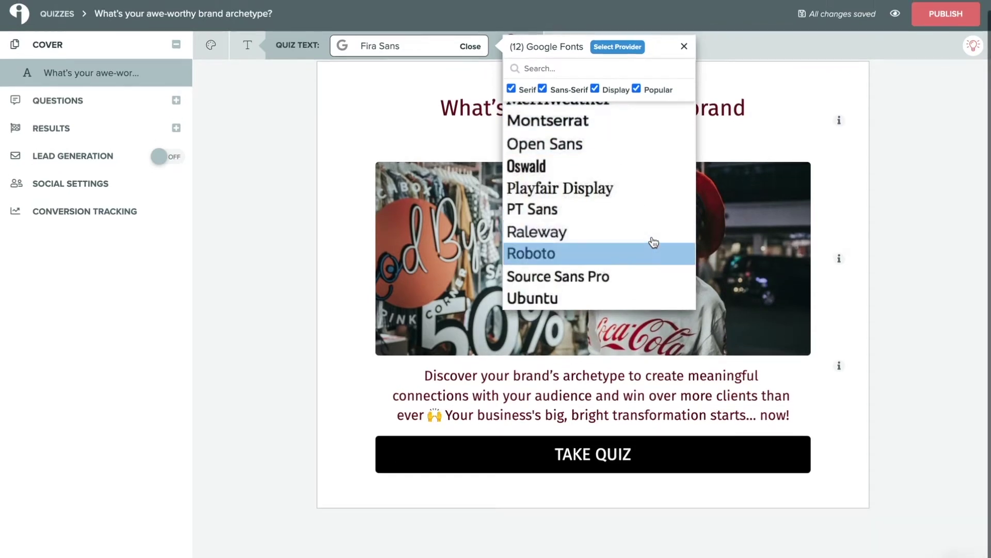
scroll(653, 243, up, 2)
scroll(653, 242, down, 1)
scroll(654, 243, down, 1)
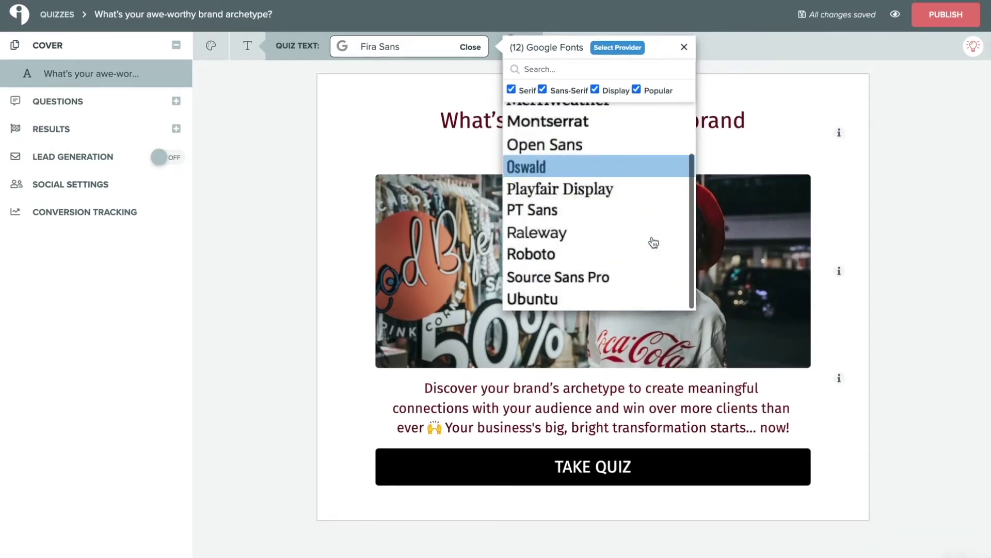
click(620, 130)
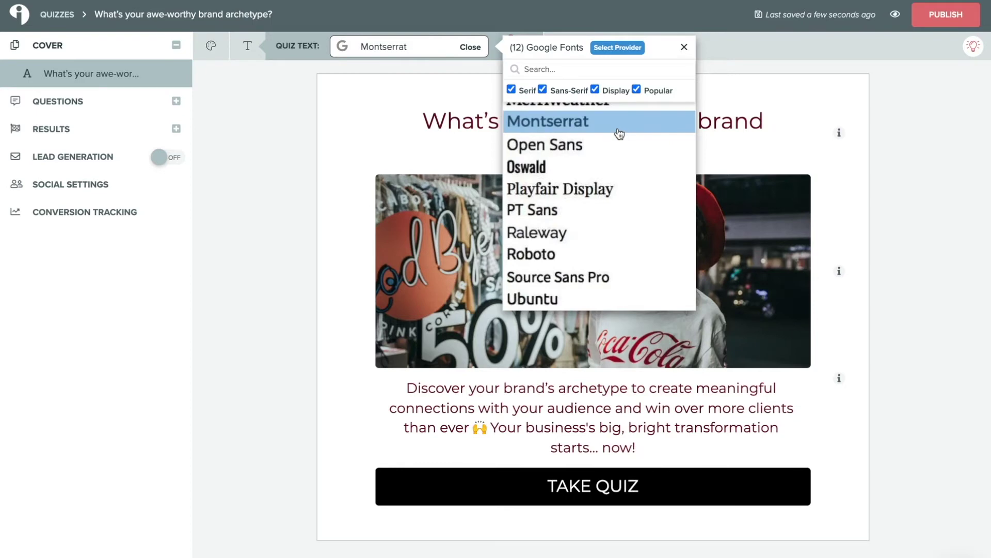
Switch the quiz text to Classic Fonts, try Times New Roman and Arial, and apply Tahoma.
click(617, 47)
click(578, 179)
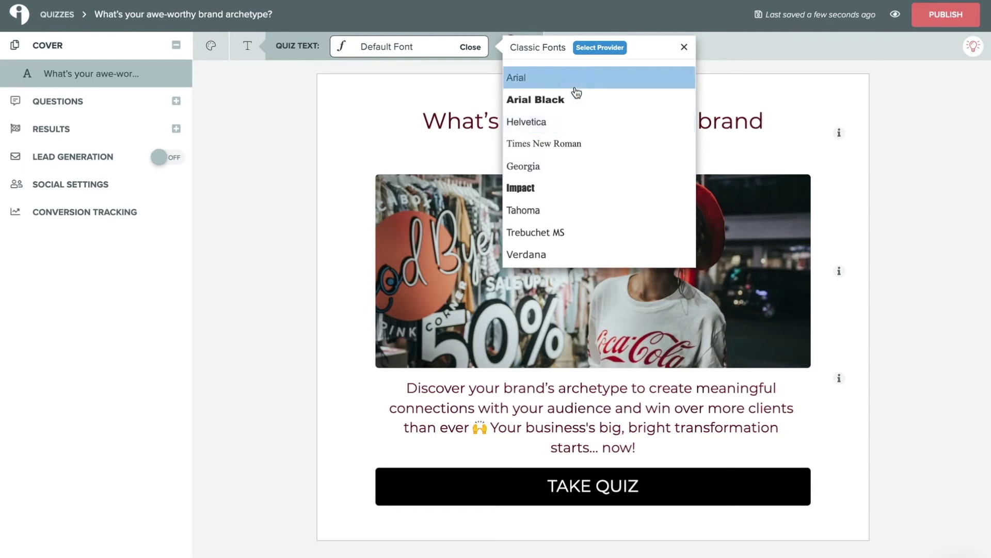
click(567, 144)
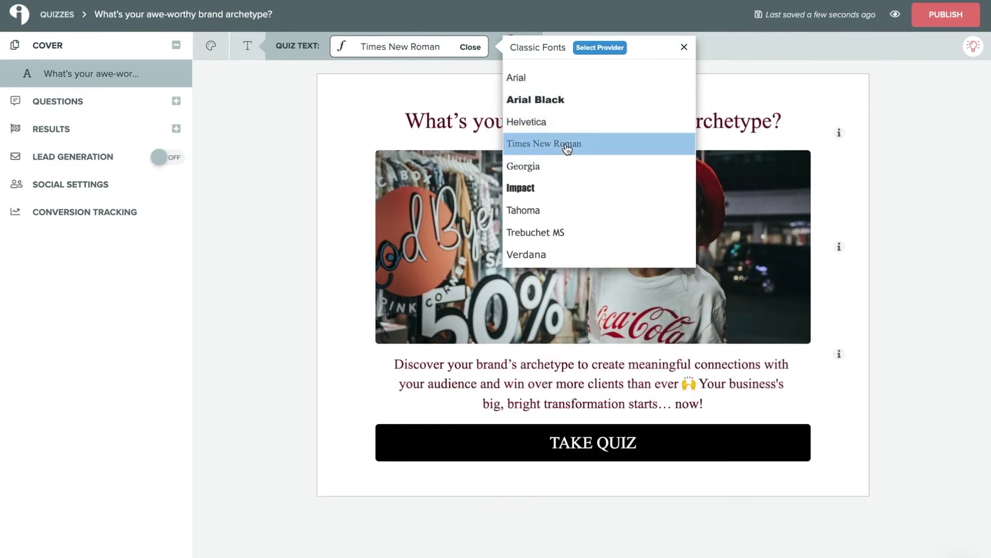
click(556, 82)
scroll(566, 212, down, 1)
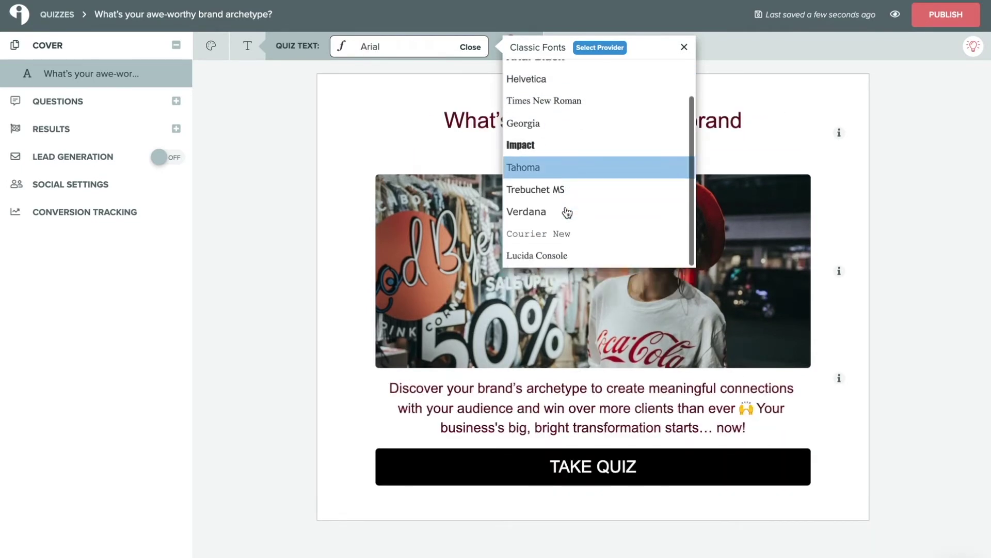
click(567, 169)
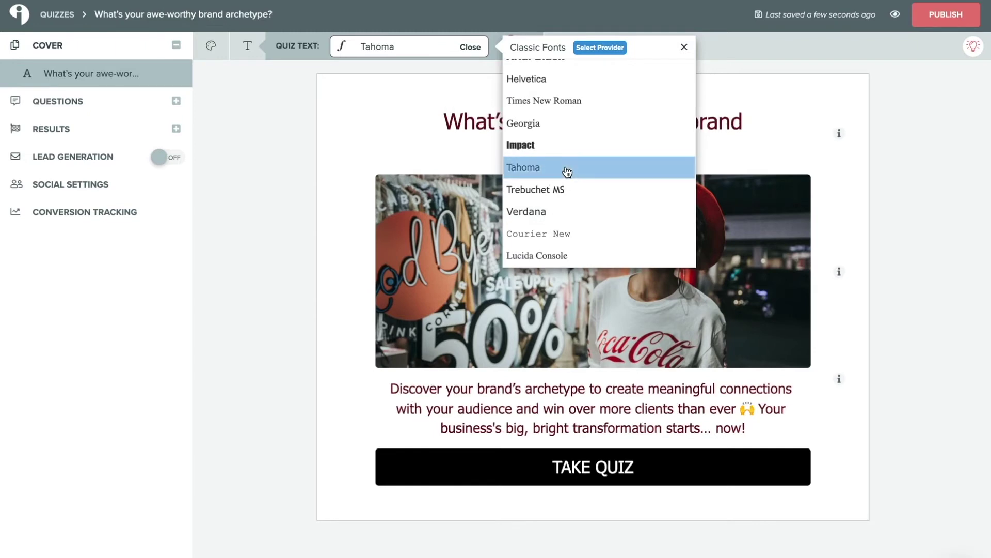
Open the Adobe Typekit font provider for the quiz text.
click(604, 49)
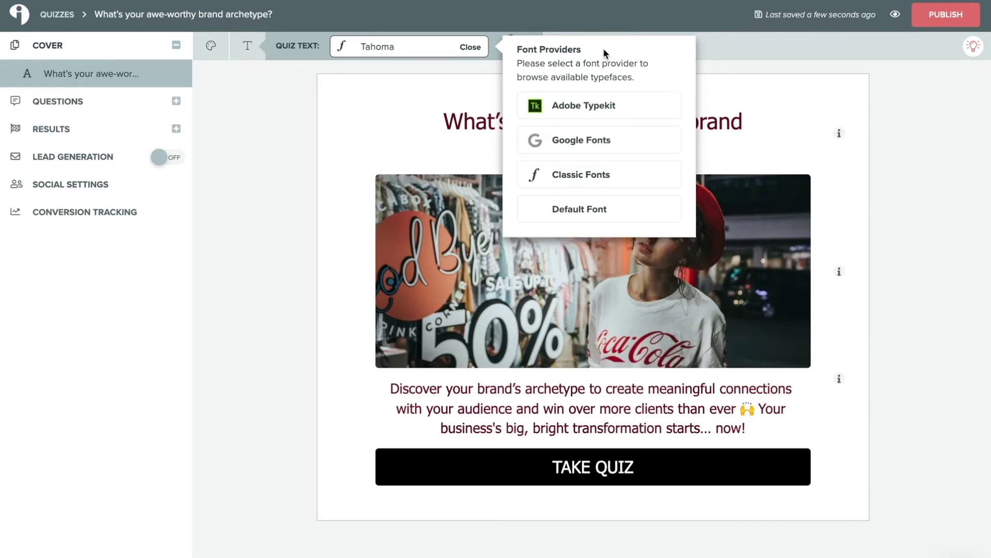
click(595, 104)
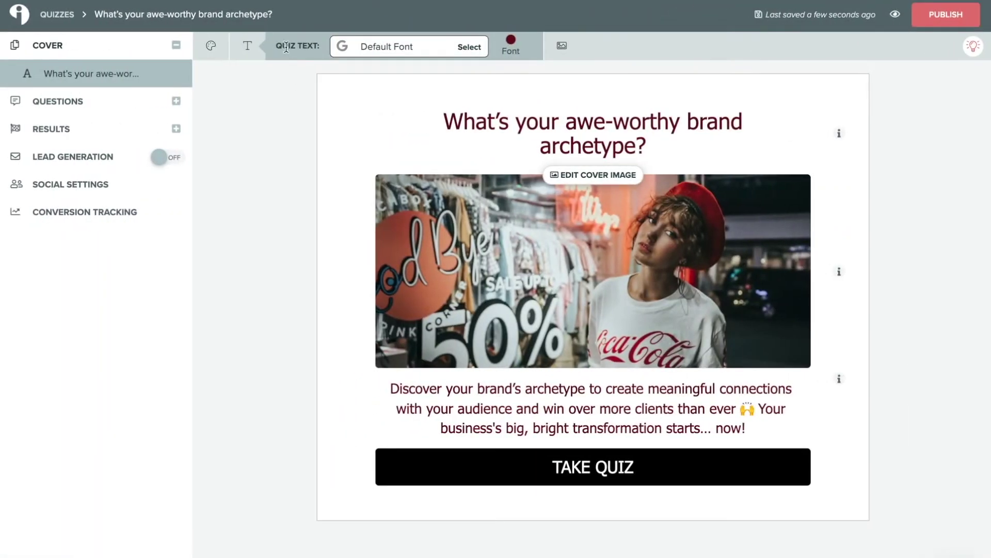
Search the image library for a telephone picture as the quiz logo, and replace it with the brand's own name logo.
click(562, 47)
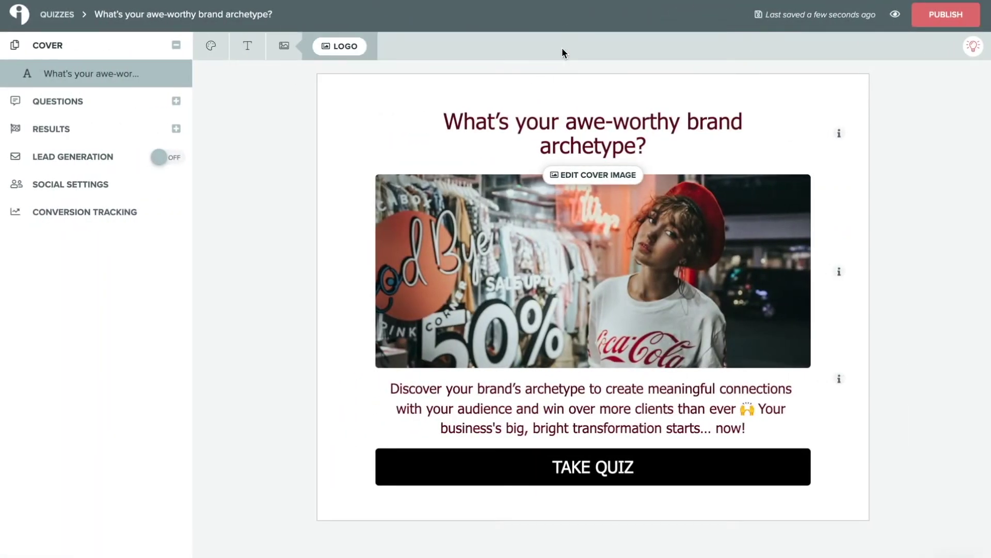
click(336, 48)
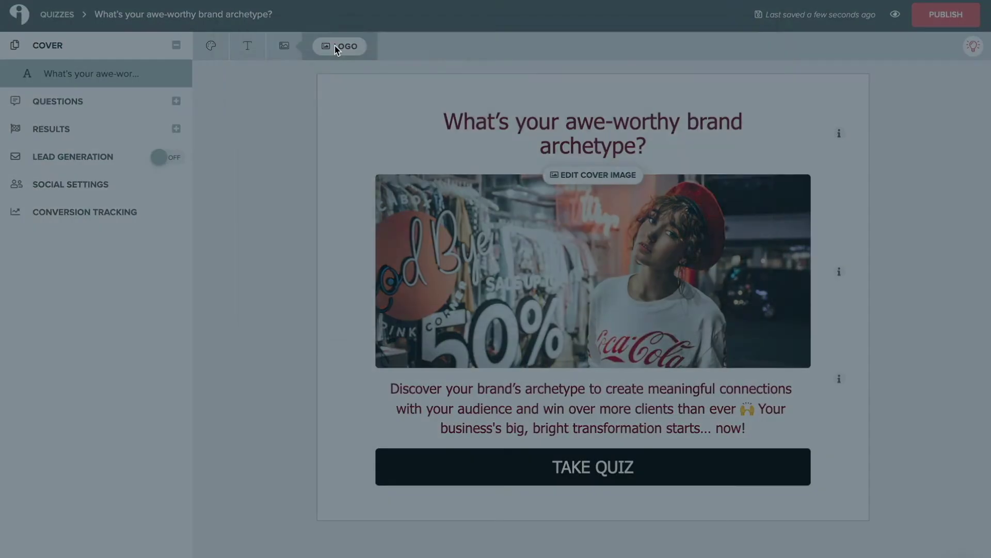
click(371, 42)
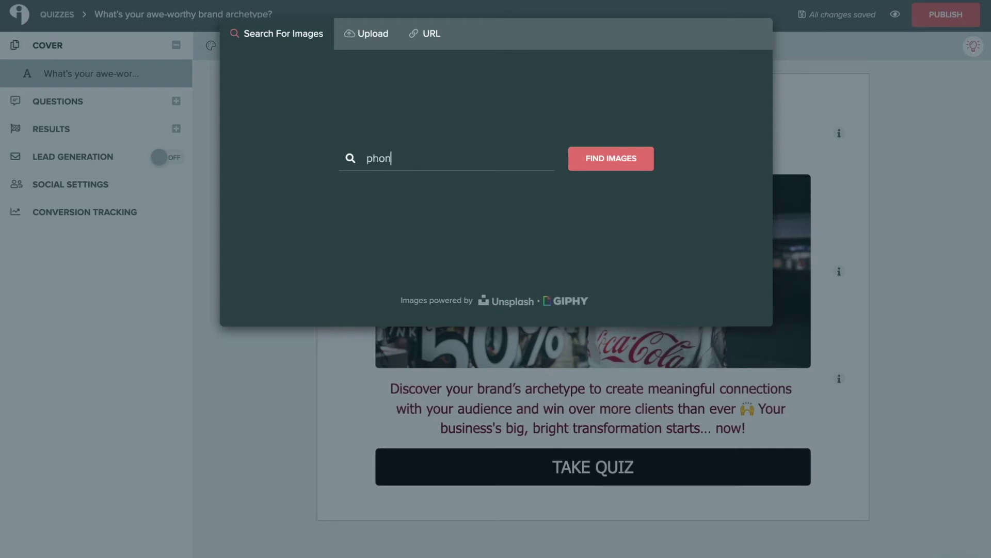
key(Return)
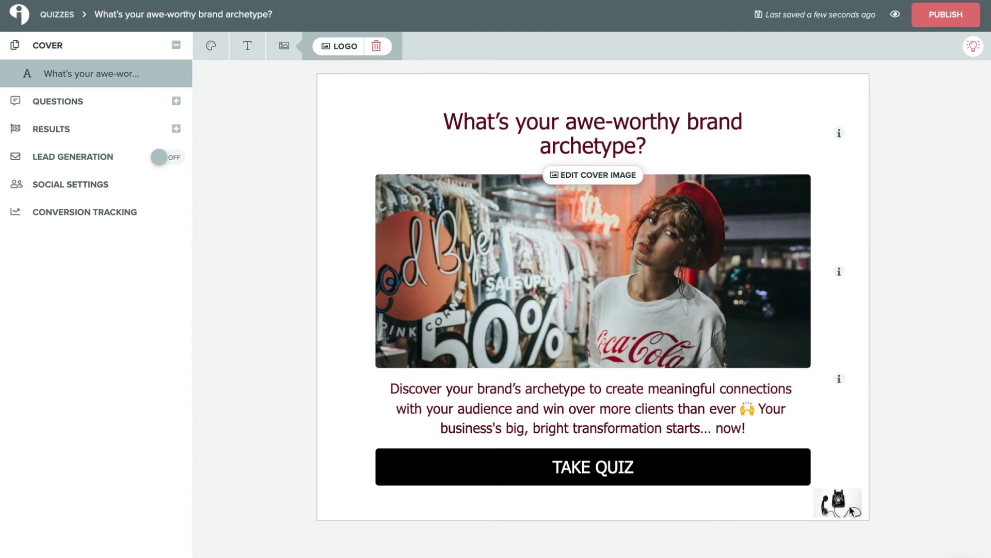
click(335, 47)
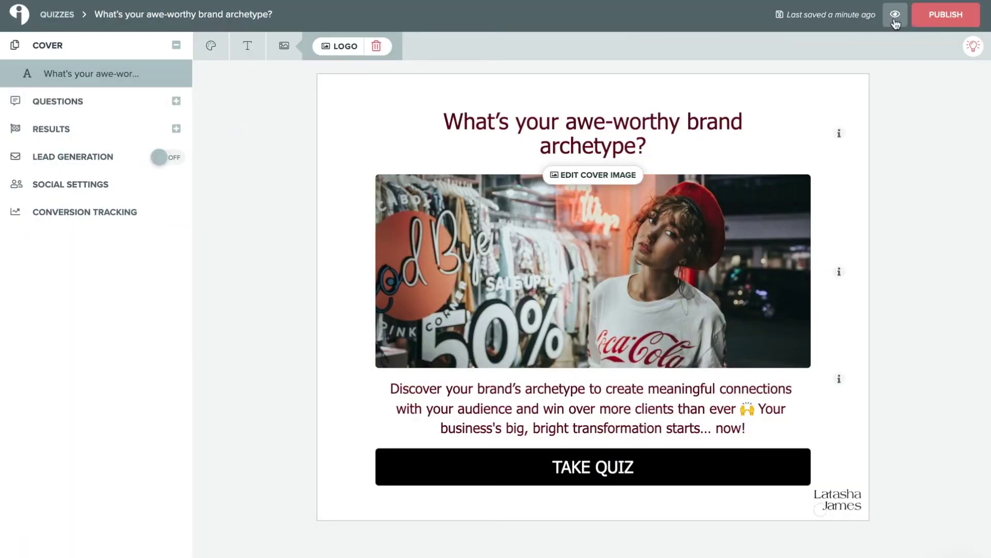
Preview the quiz cover with its new logo and close the preview.
click(895, 14)
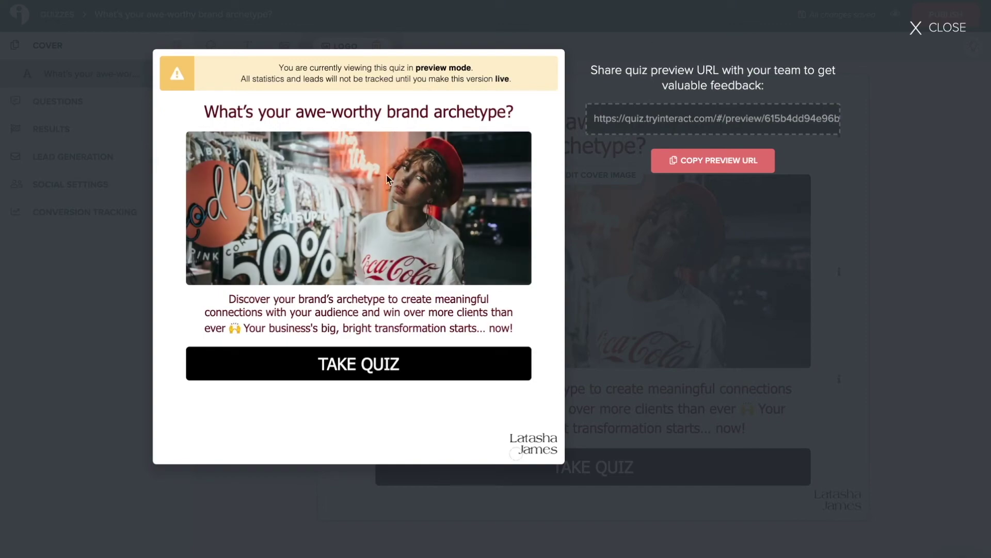
click(587, 386)
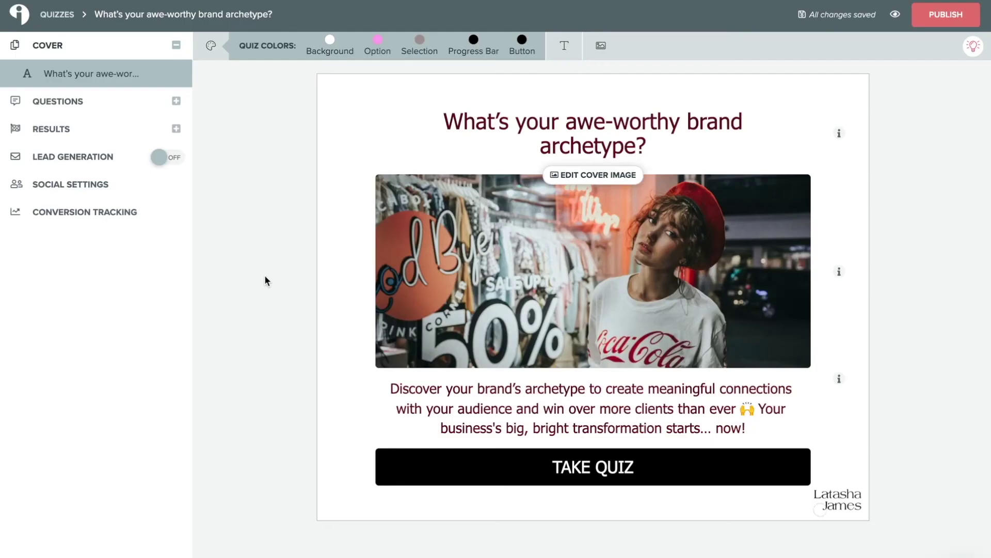
Shift the cover image's crop area down and remove the current picture for replacement.
click(598, 178)
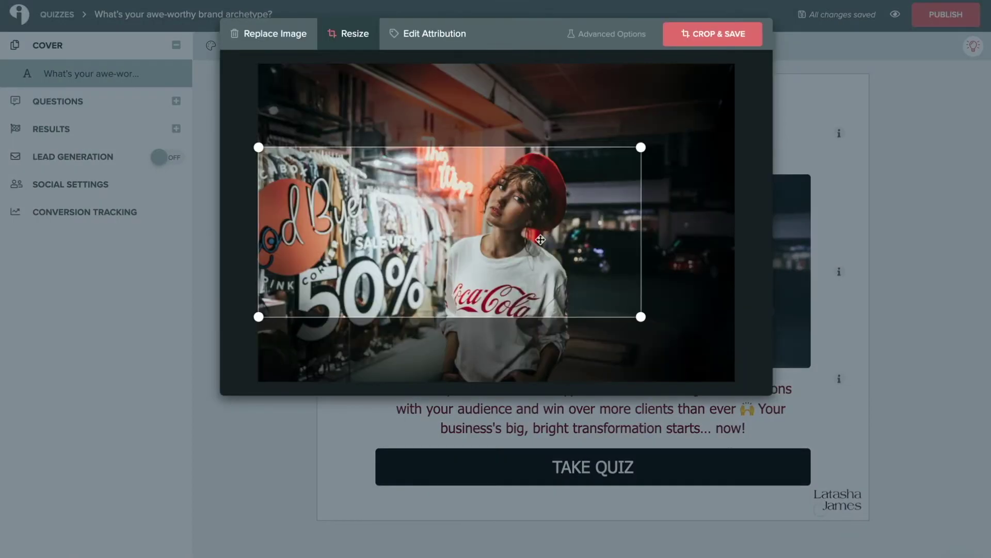
drag(540, 239, 604, 261)
click(277, 42)
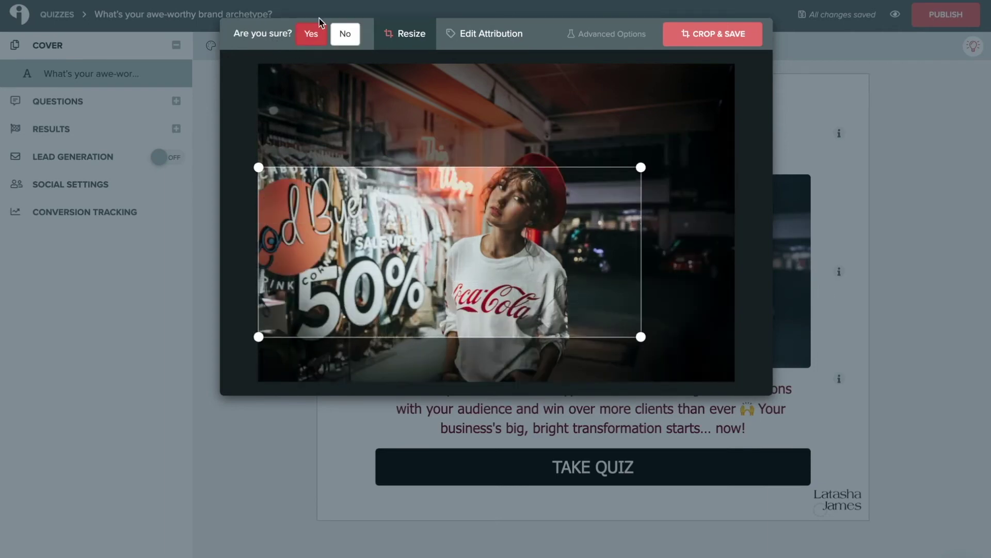
click(312, 34)
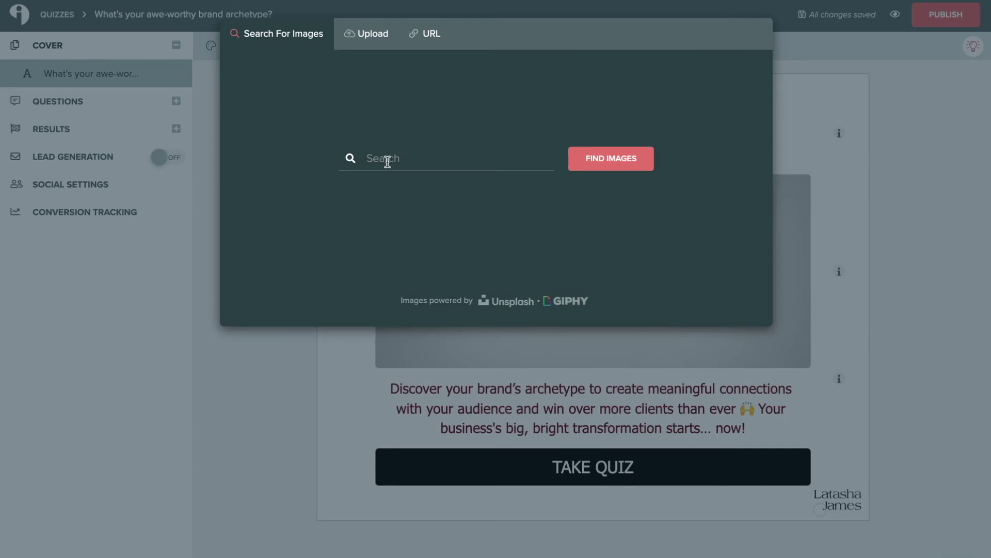
Search for "office" on GIPHY and save the GIF of the filing cabinet spilling flowers as the cover image.
text(office)
key(Return)
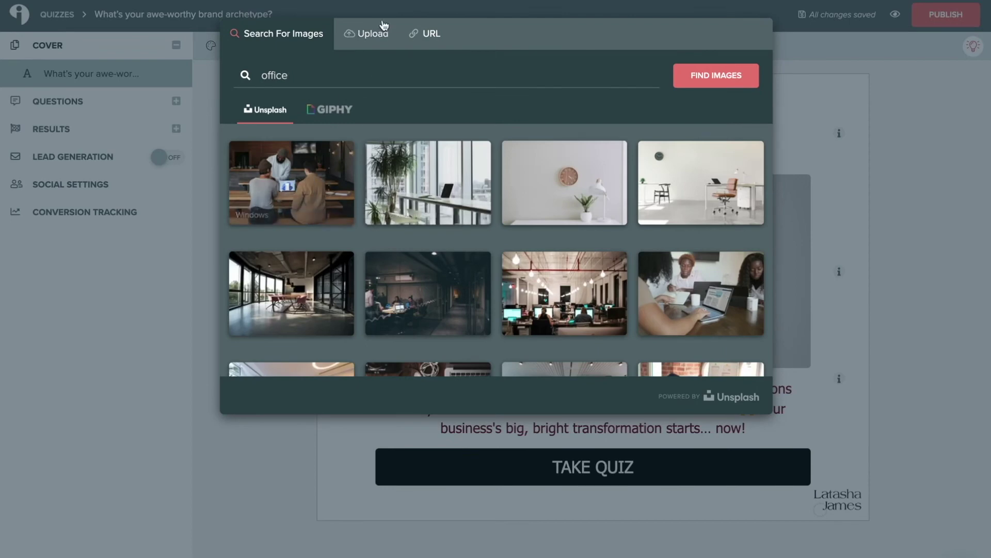
click(326, 114)
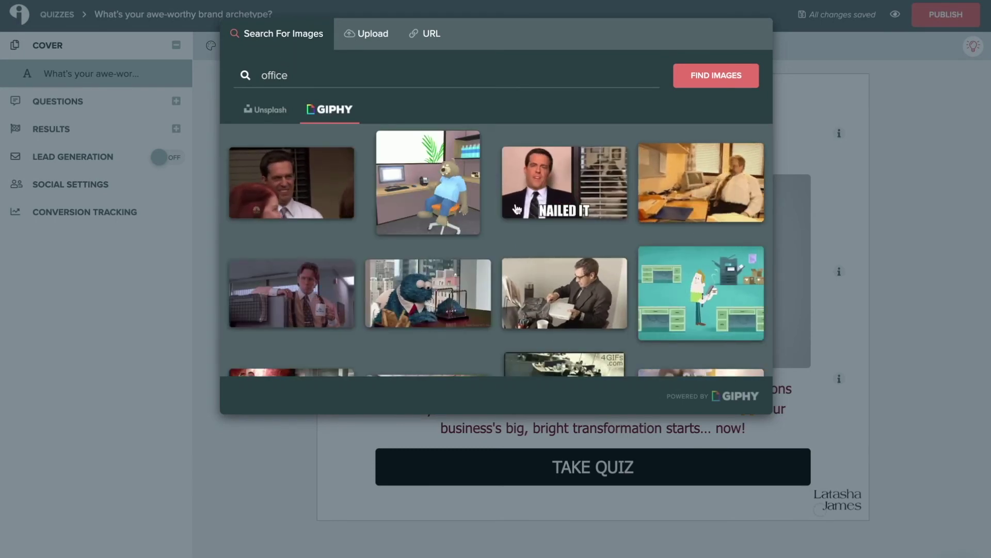
scroll(516, 211, down, 10)
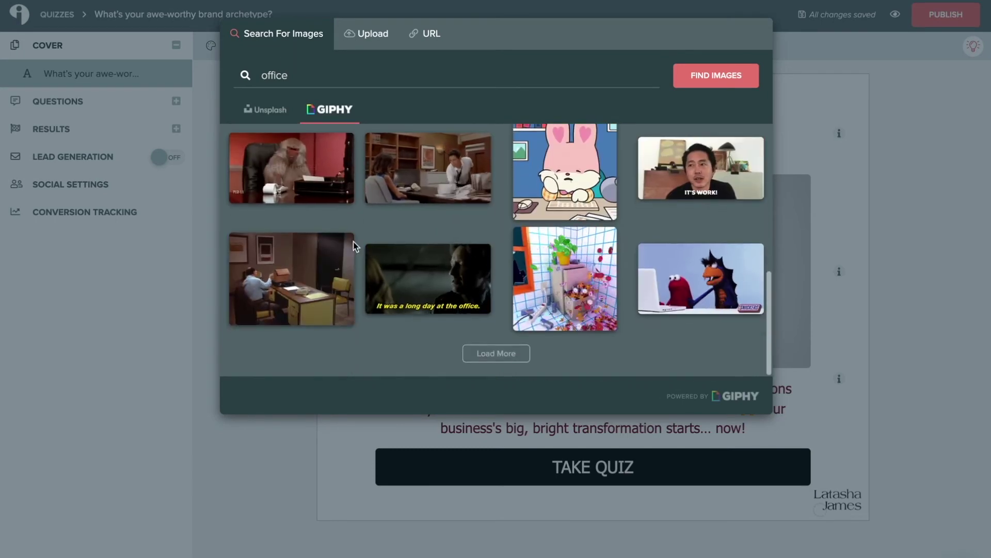
click(563, 272)
click(709, 37)
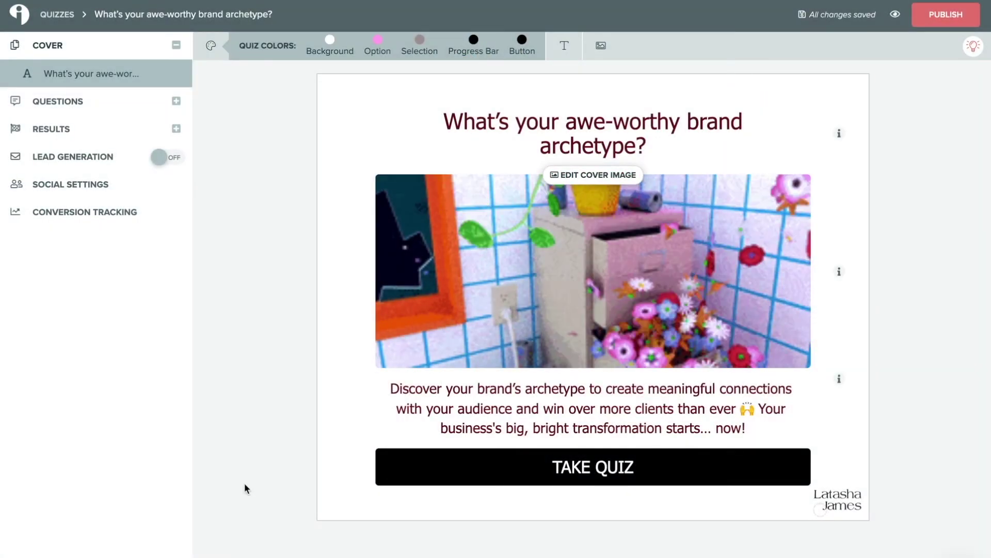
In the dream client day-off question, replace the patio answer's image with the GIPHY "computer" GIF of a cat in glasses.
click(57, 101)
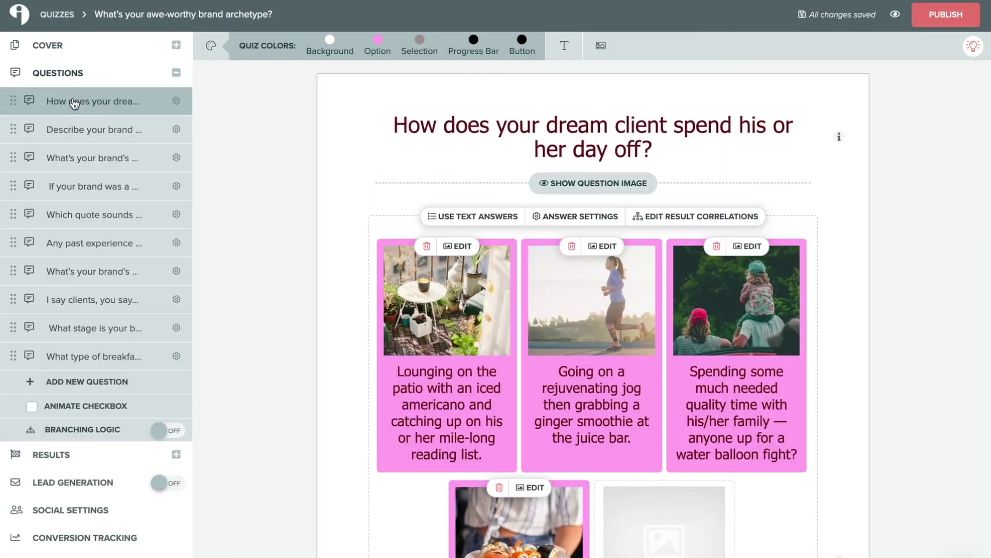
click(458, 246)
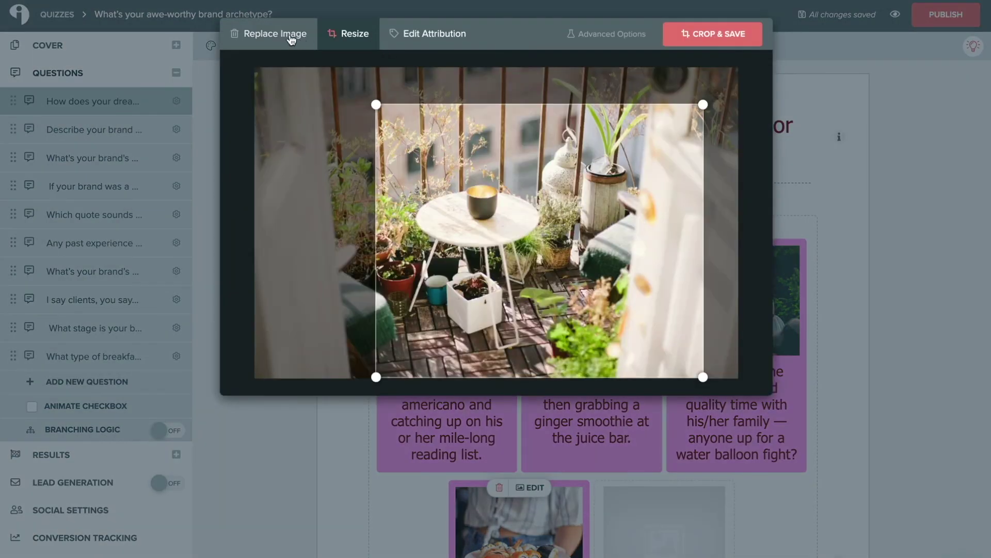
click(285, 36)
click(310, 33)
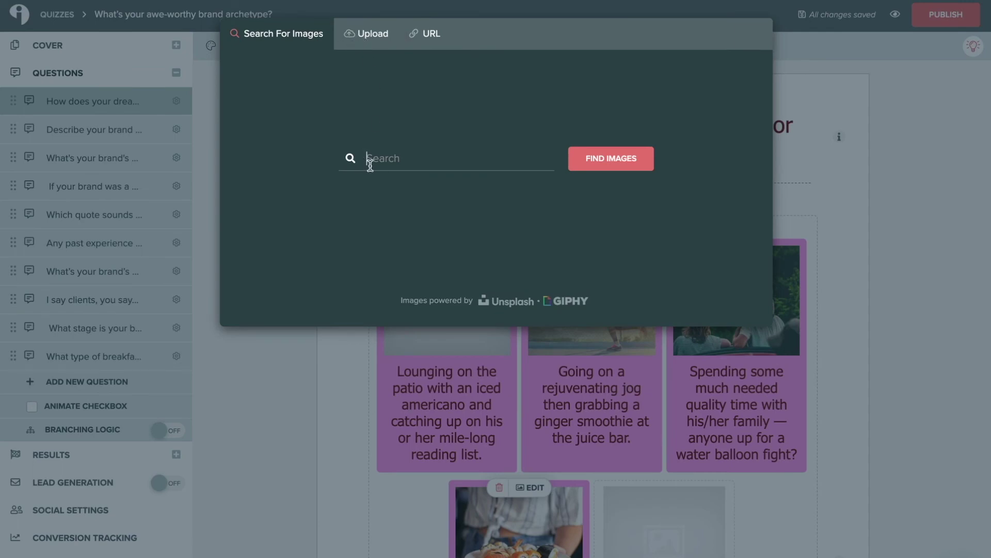
text(computer)
key(Return)
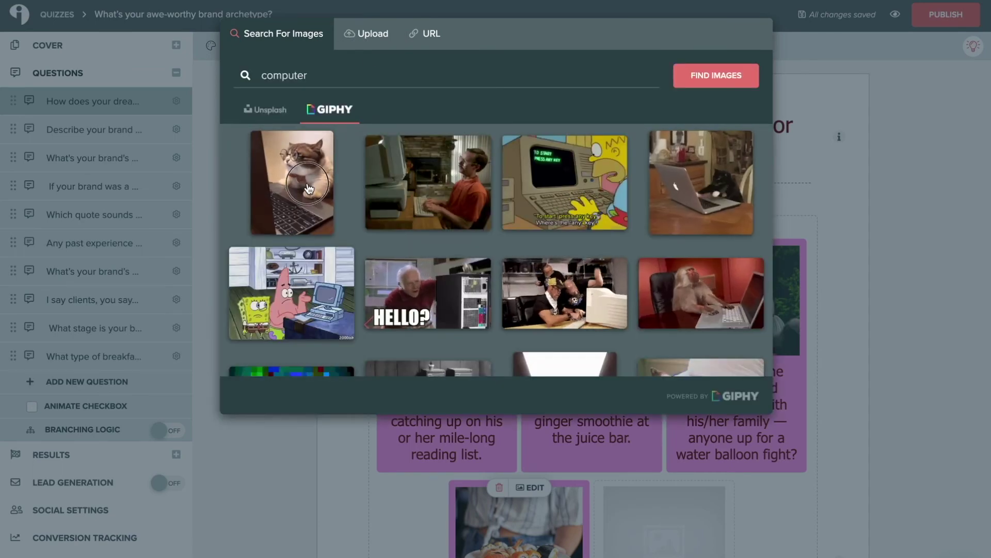
click(261, 177)
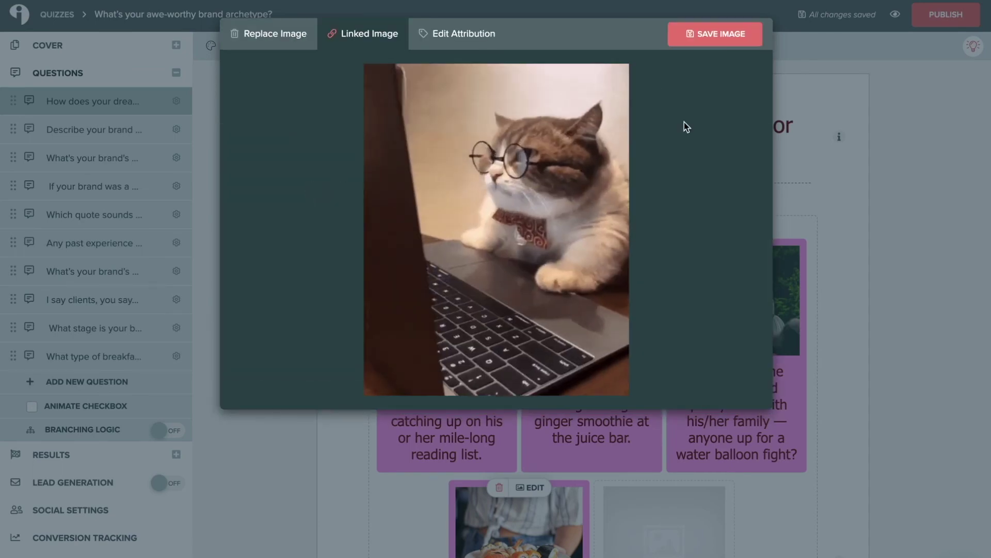
click(733, 37)
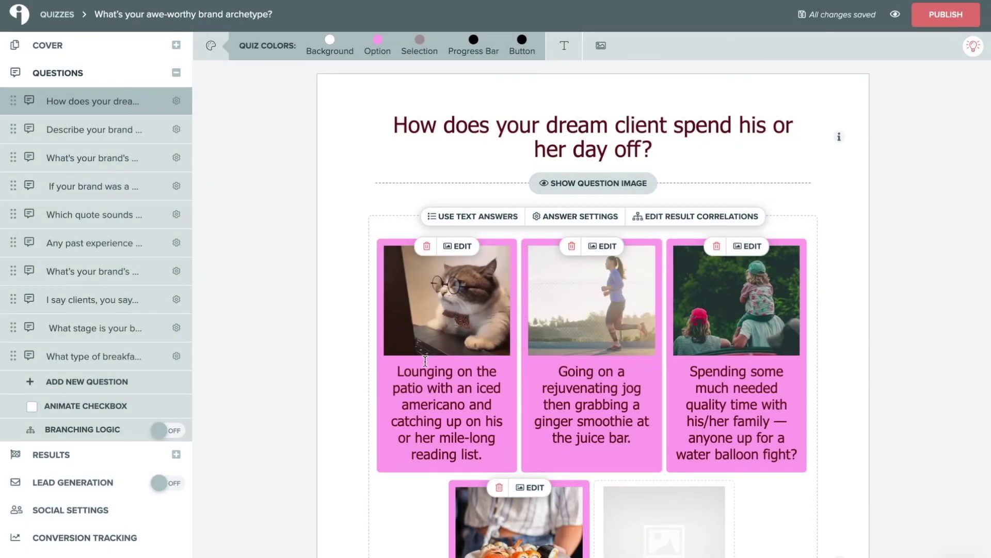